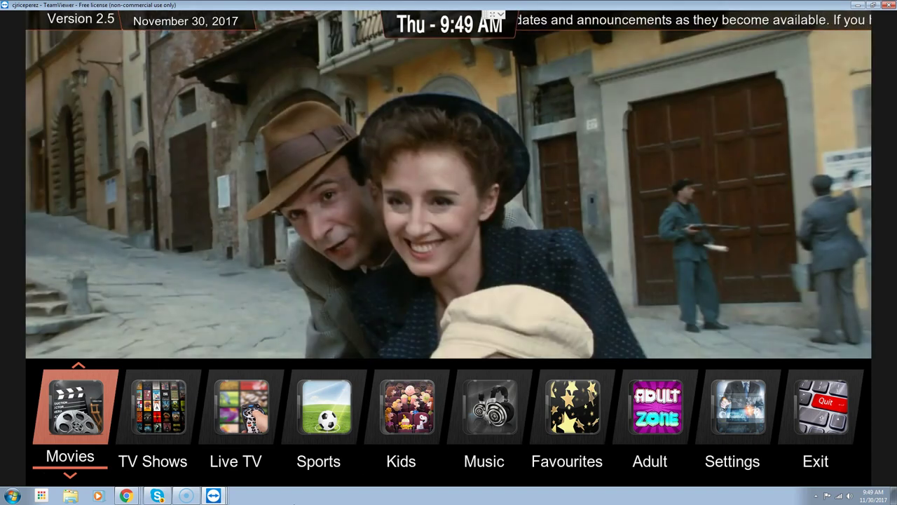
Bring the Trakt.tv dashboard tab forward in Google Chrome
click(126, 496)
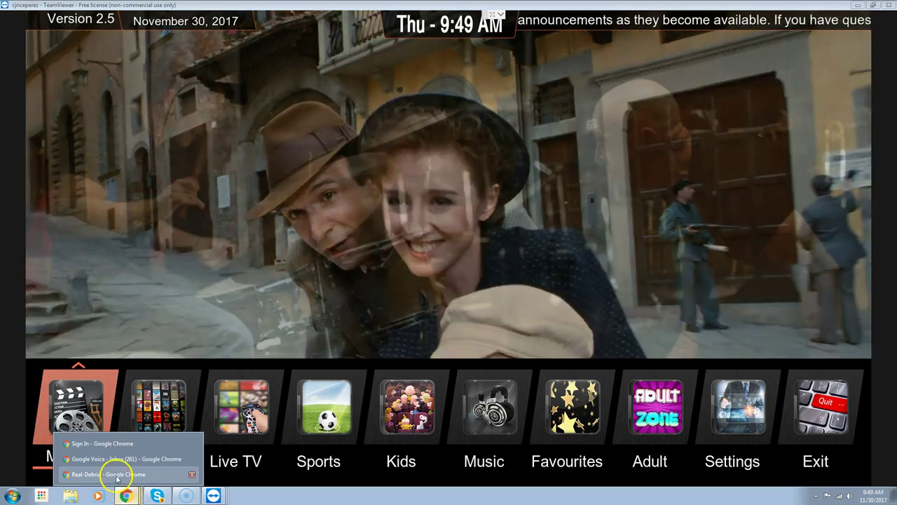
click(117, 475)
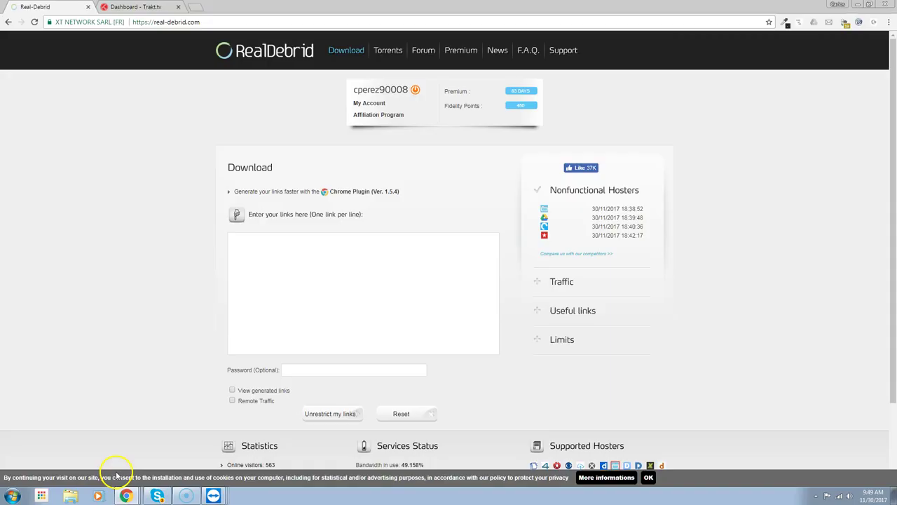
click(130, 7)
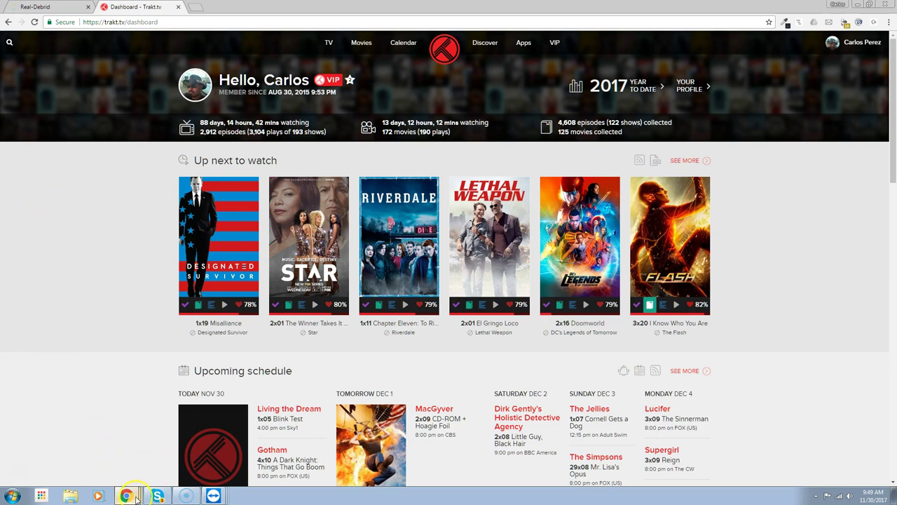
Return to the TeamViewer remote session showing Kodi's home menu
click(131, 495)
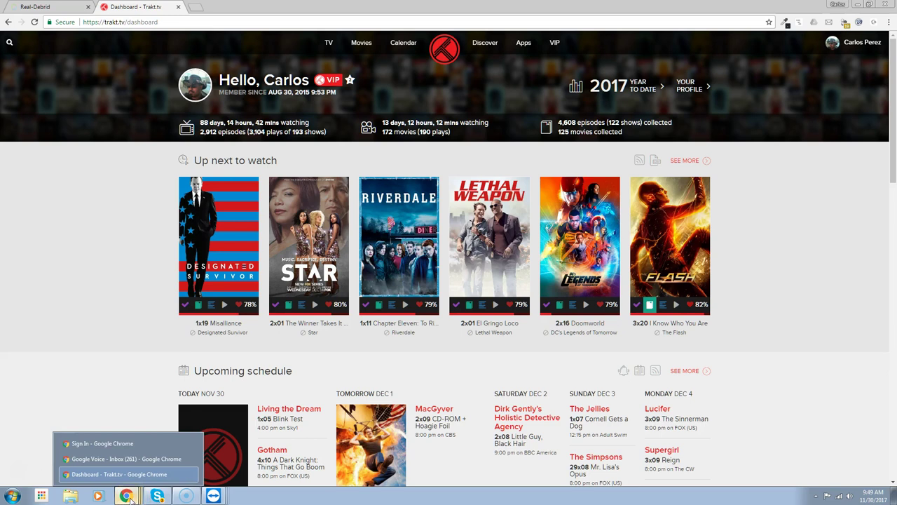
click(213, 496)
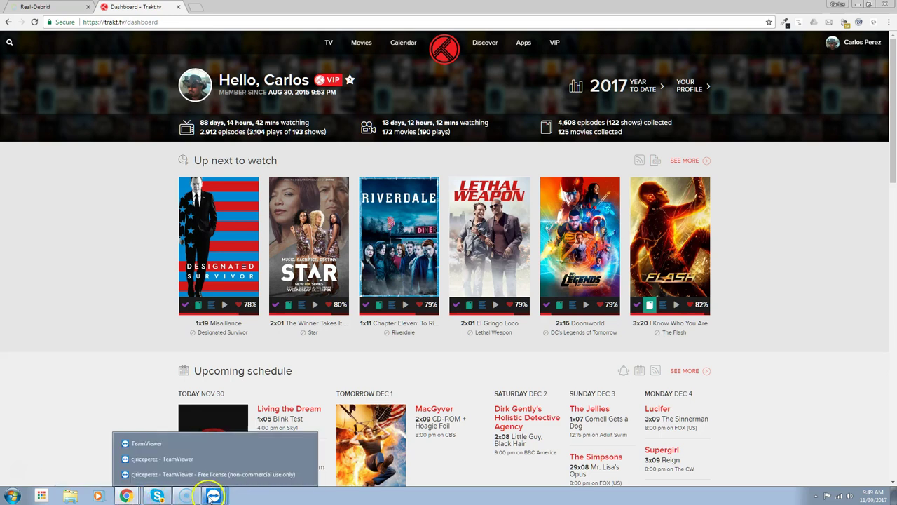
click(149, 444)
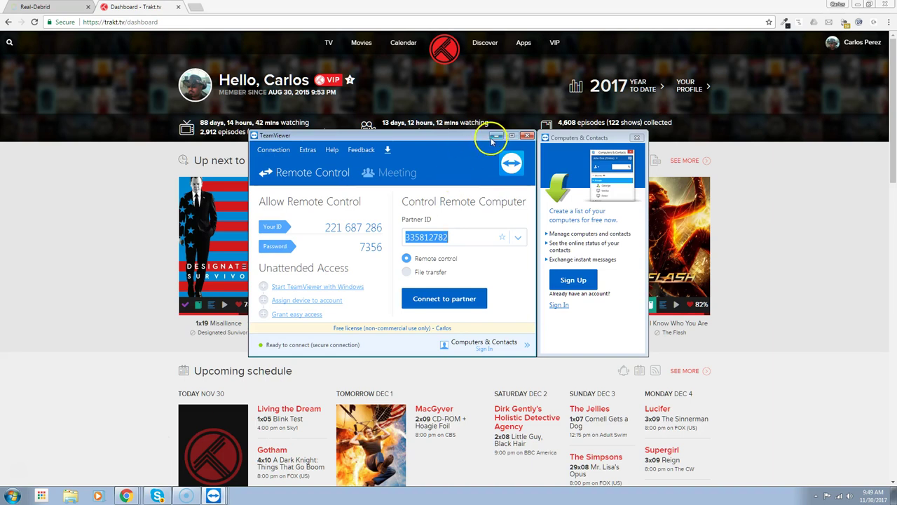
click(495, 135)
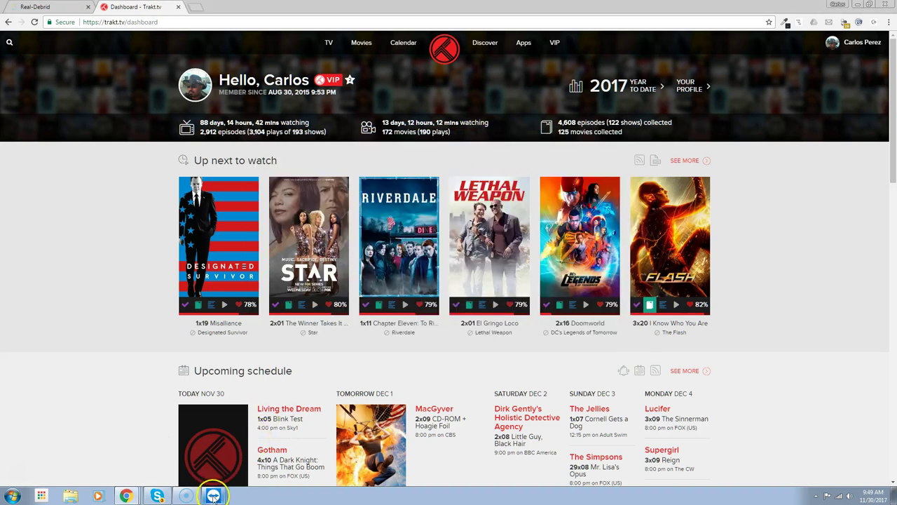
click(211, 486)
click(183, 475)
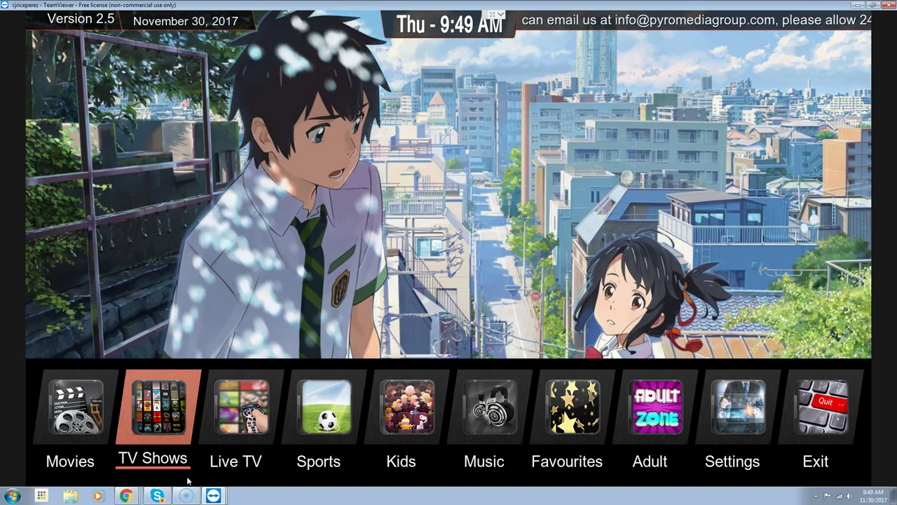
Go through Settings > Add-ons > My add-ons > Video add-ons and open Covenant 1.1.25's information
key(Right)
key(Right)
key(Right)
key(Right)
key(Right)
key(Right)
key(Right)
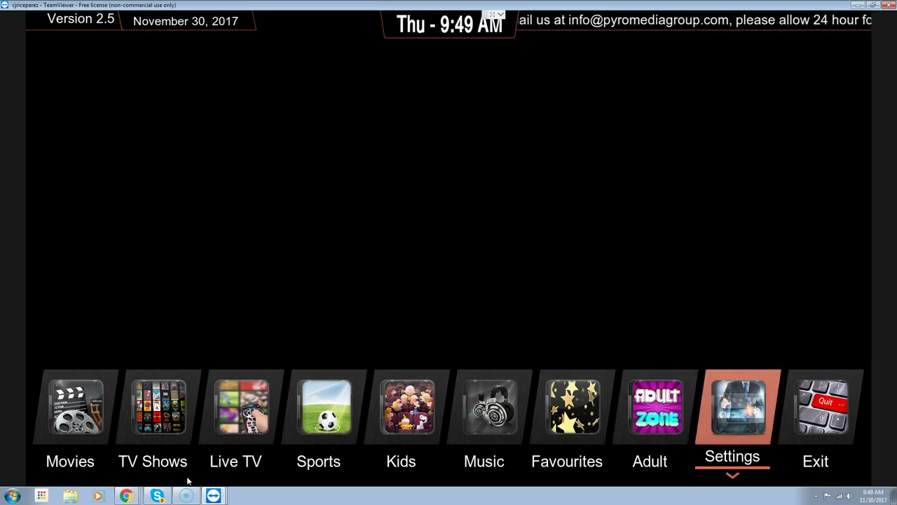
key(Return)
key(Down)
key(Down)
key(Down)
key(Down)
key(Down)
key(Down)
key(Down)
key(Down)
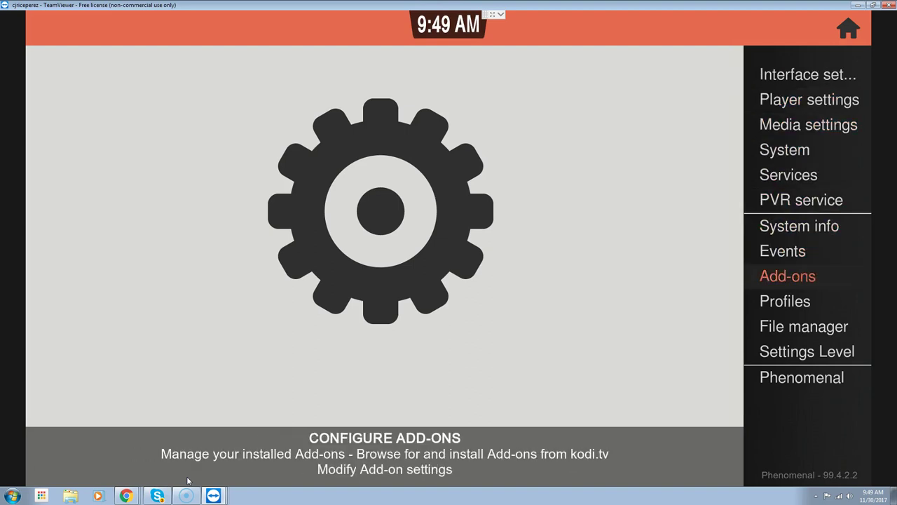
key(Return)
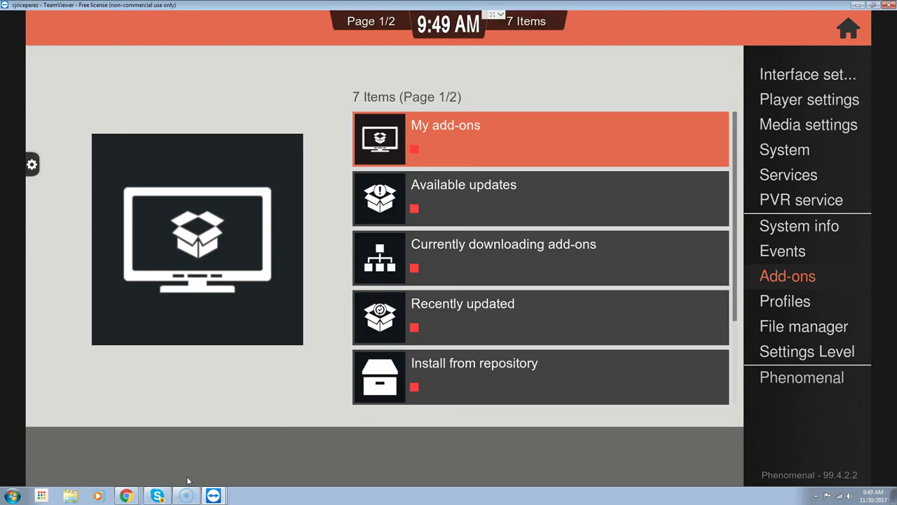
key(Return)
key(Up)
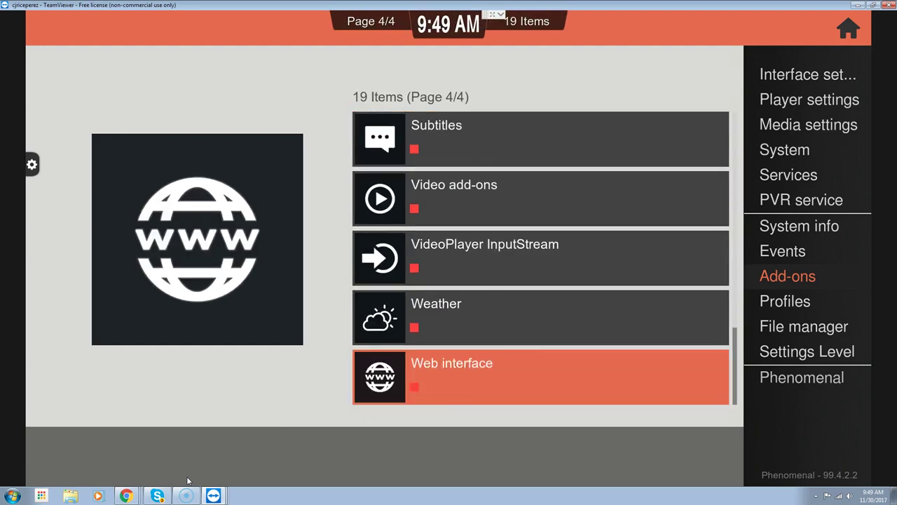
key(Up)
key(Up)
key(Up)
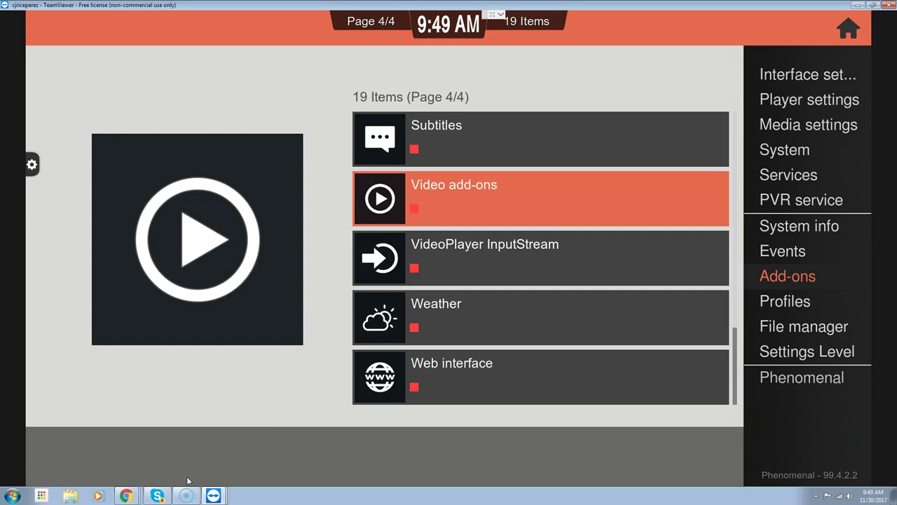
key(Return)
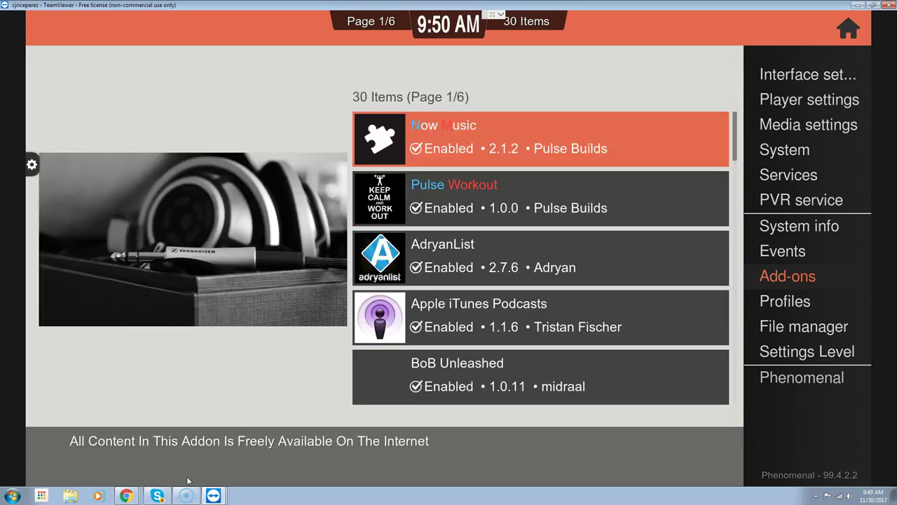
key(Down)
key(Down)
key(Down)
key(Down)
key(Down)
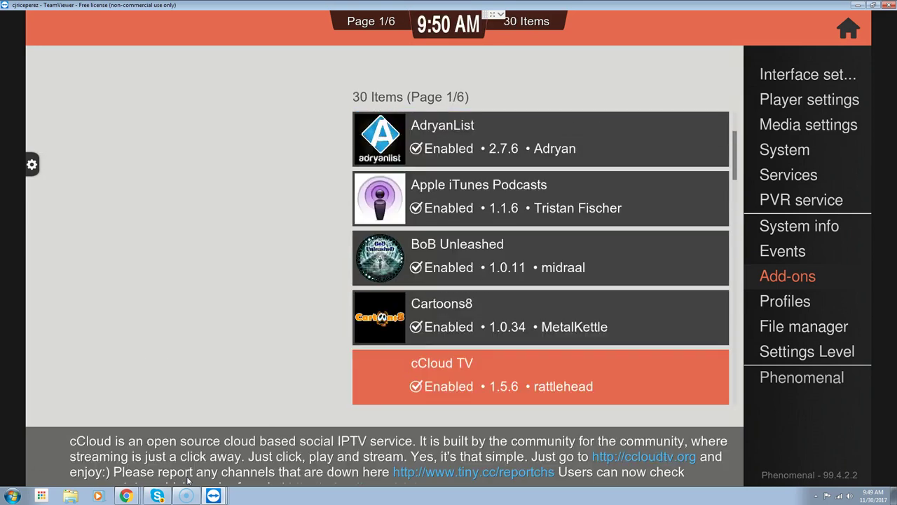
key(Down)
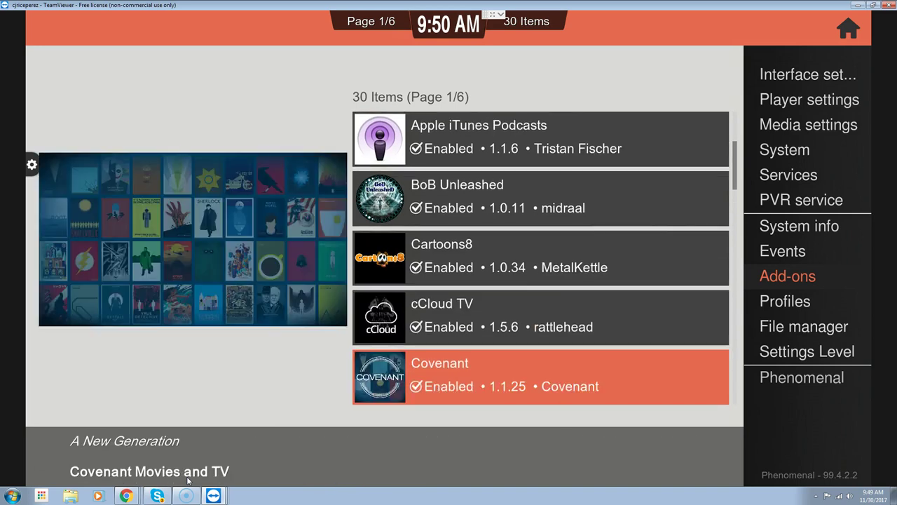
key(Return)
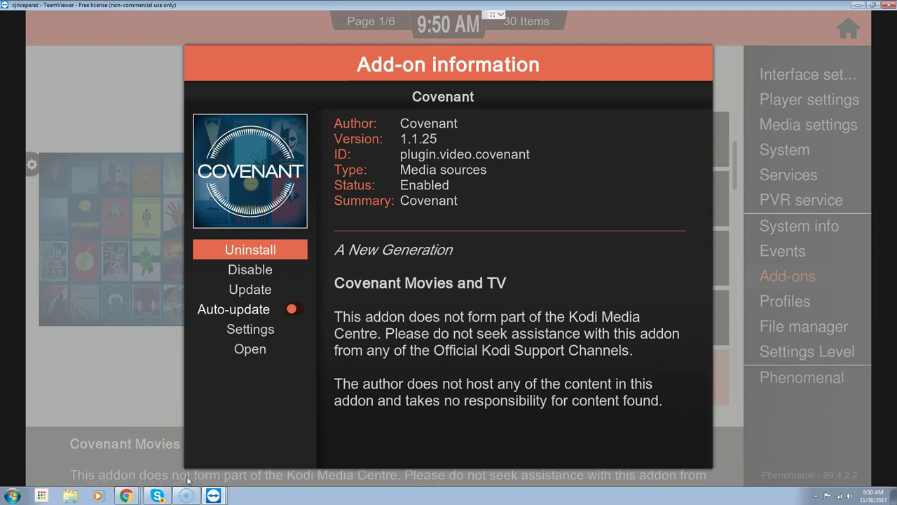
Open the Covenant add-on's Settings from its information dialog
key(Down)
key(Down)
key(Down)
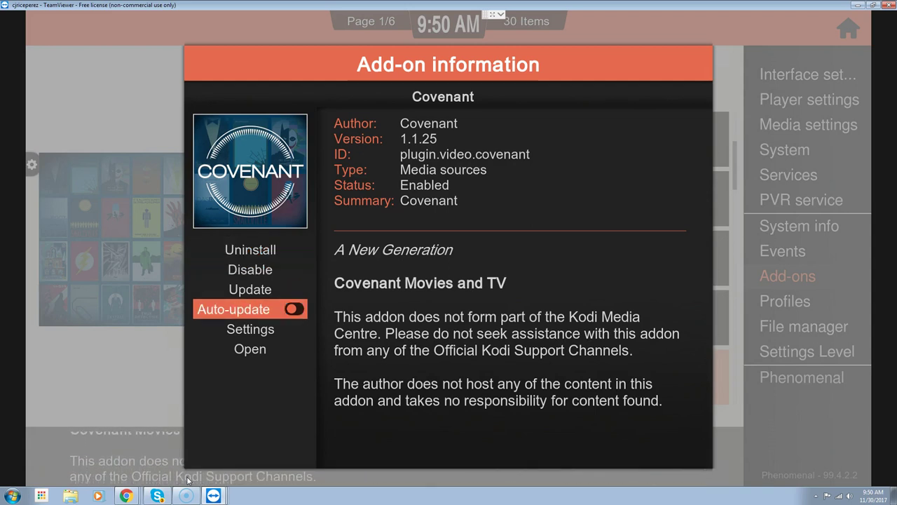
key(Down)
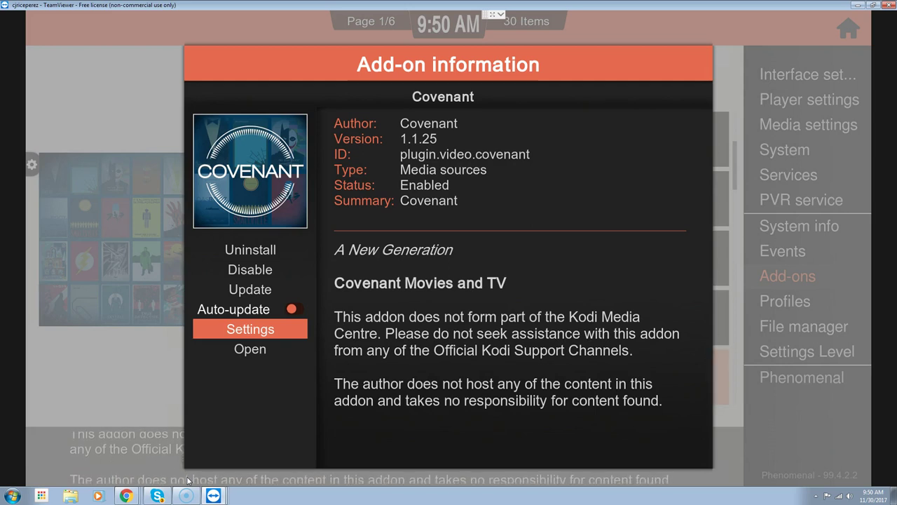
key(Down)
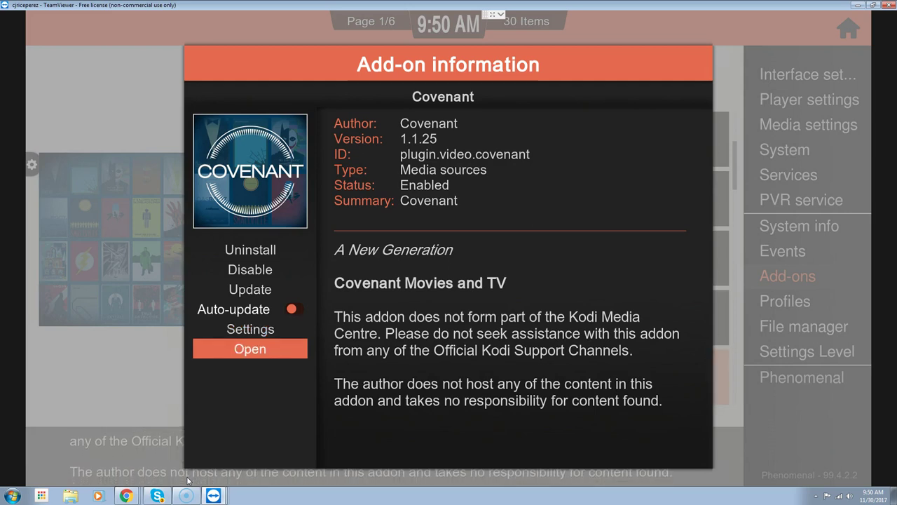
key(Up)
key(Return)
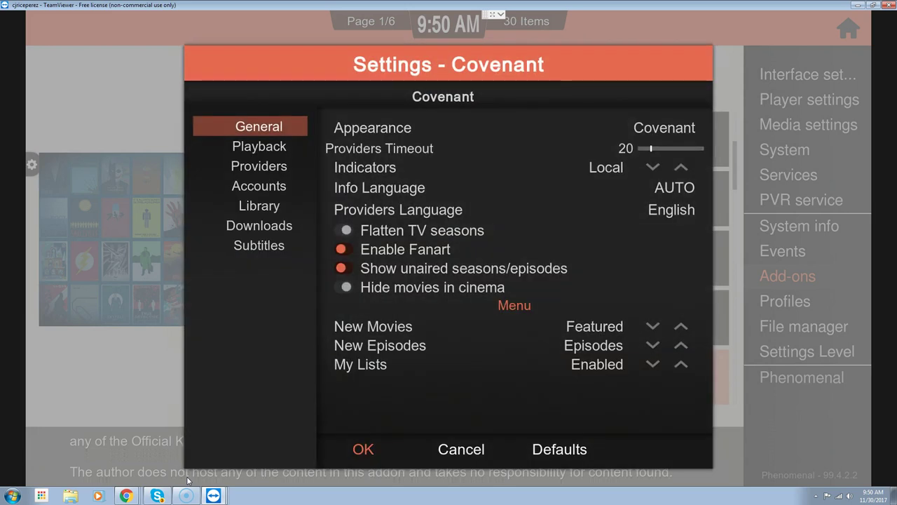
Reach Trakt Authorization under the Accounts category, then switch to the Trakt.tv dashboard in Chrome
key(Right)
key(Left)
key(Down)
key(Down)
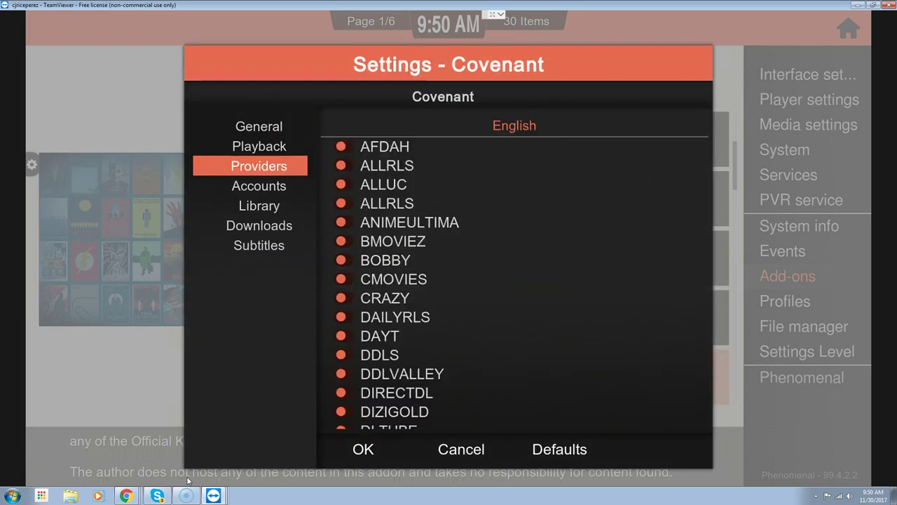
key(Down)
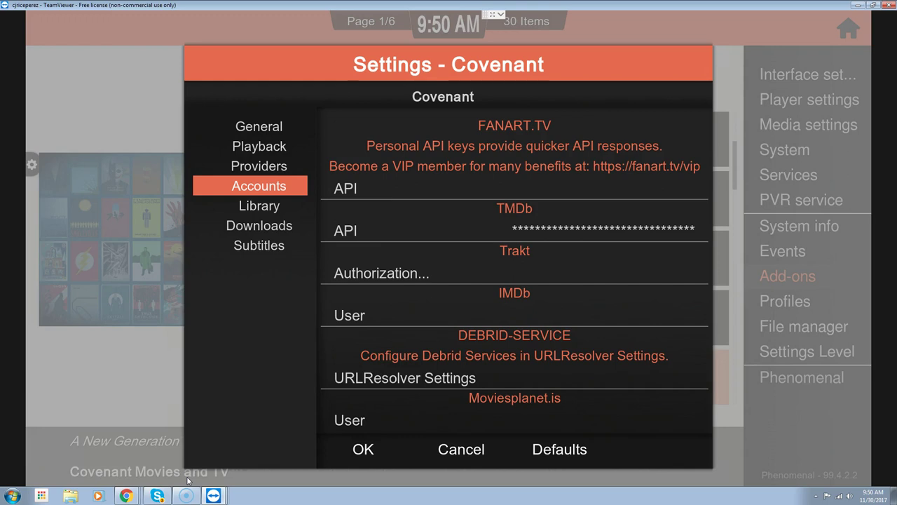
key(Right)
key(Down)
key(Down)
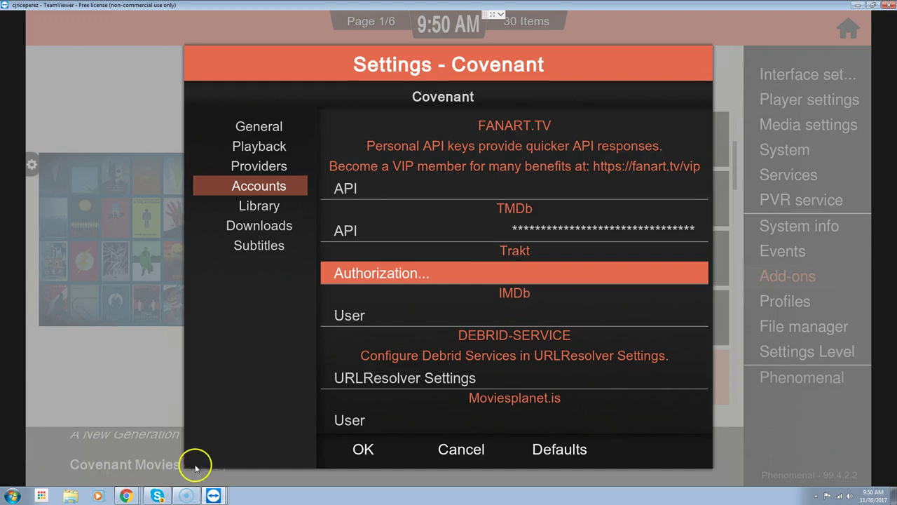
mouse_move(126, 496)
click(119, 474)
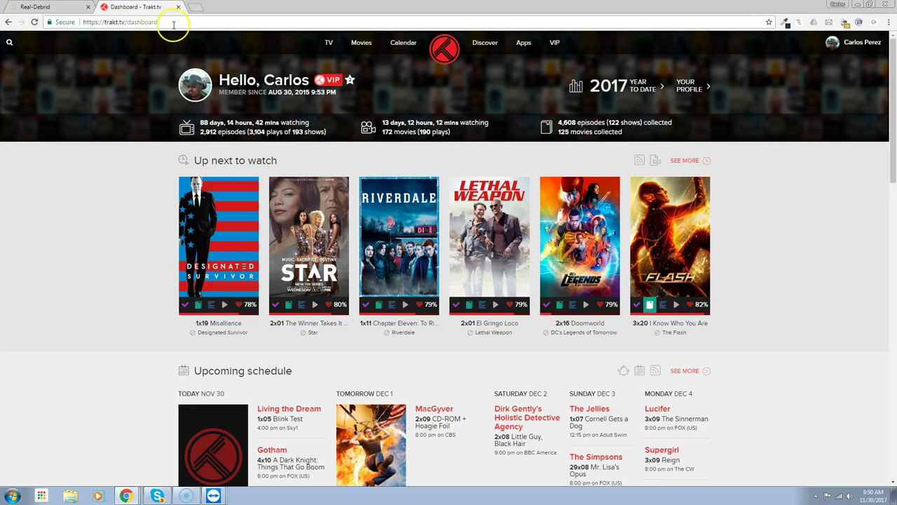
Change the Chrome address to trakt.tv/activate and load the device activation page
click(169, 21)
drag(169, 22, 130, 22)
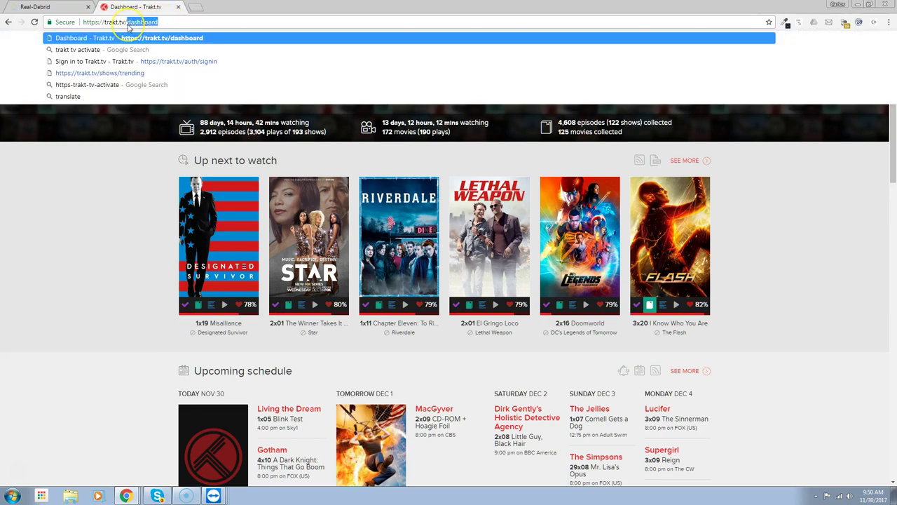
text(ac)
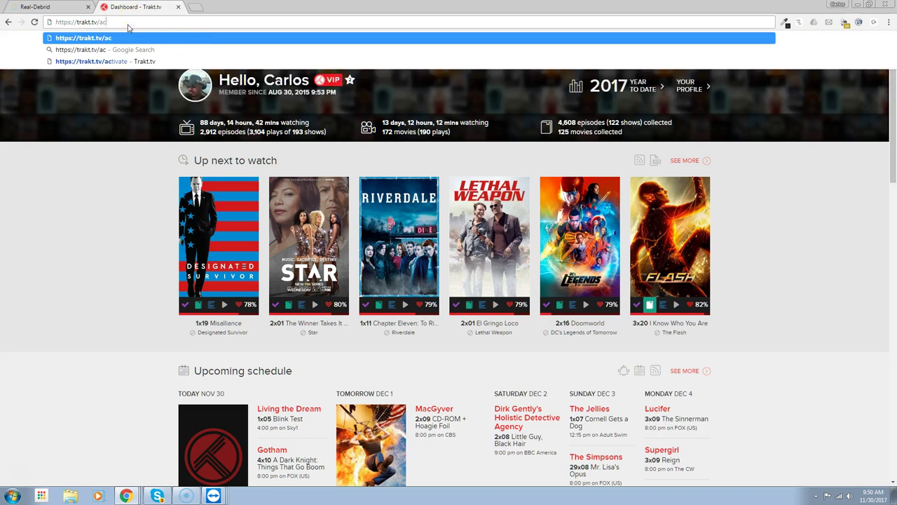
text(tivate)
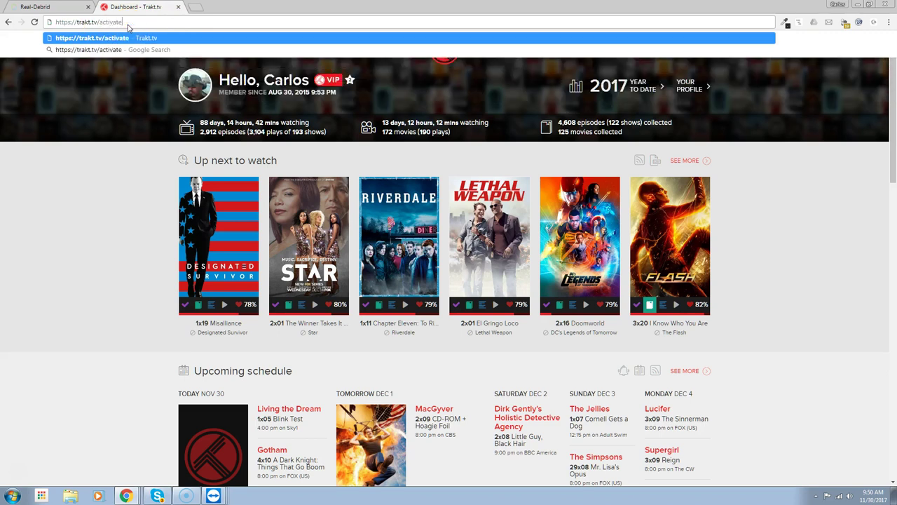
key(Return)
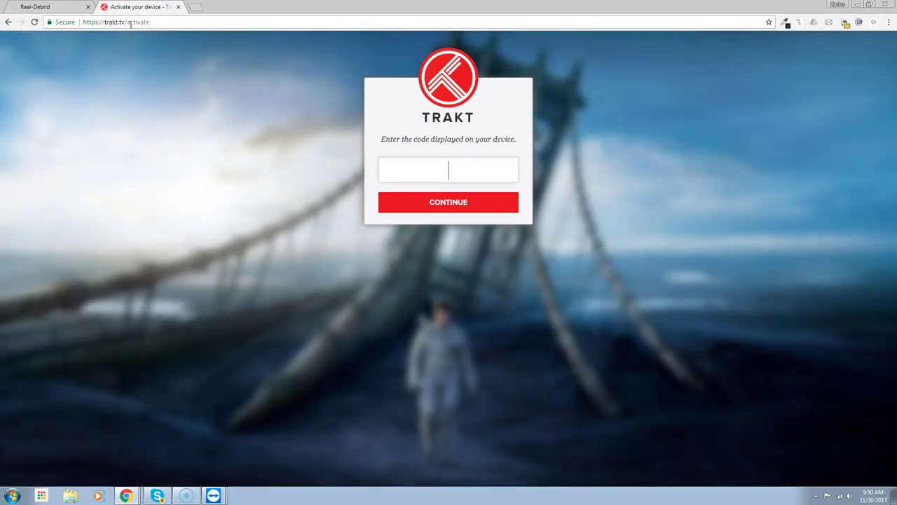
Return to the Kodi session and close the Covenant settings
mouse_move(213, 496)
click(186, 475)
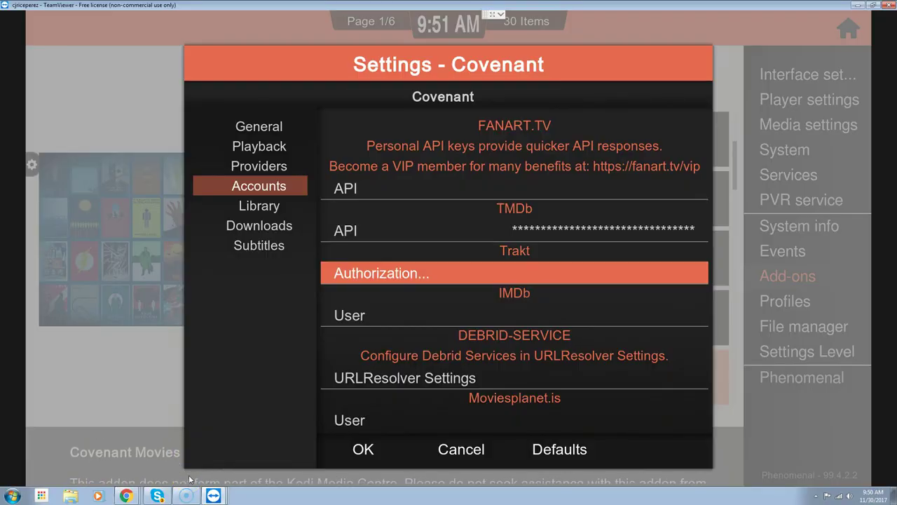
key(Escape)
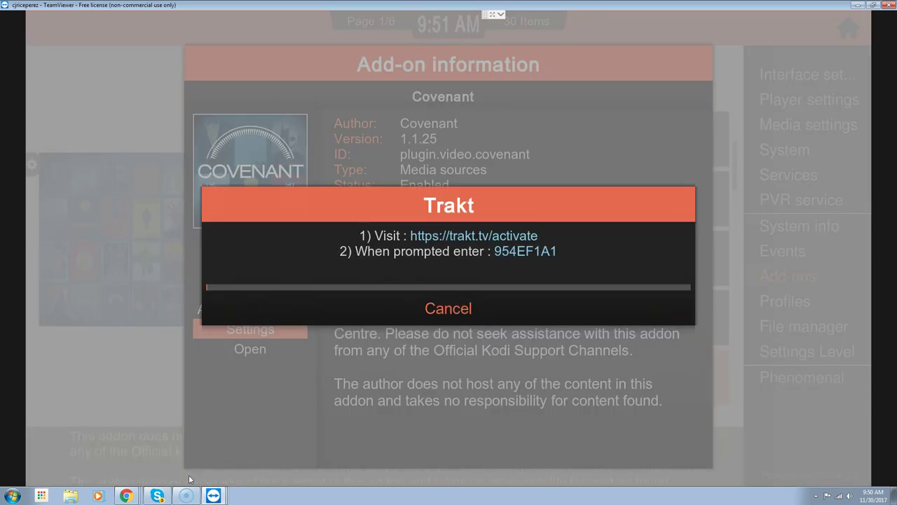
Bring the 'Activate your device - Trakt.tv' Chrome window to the front
click(215, 495)
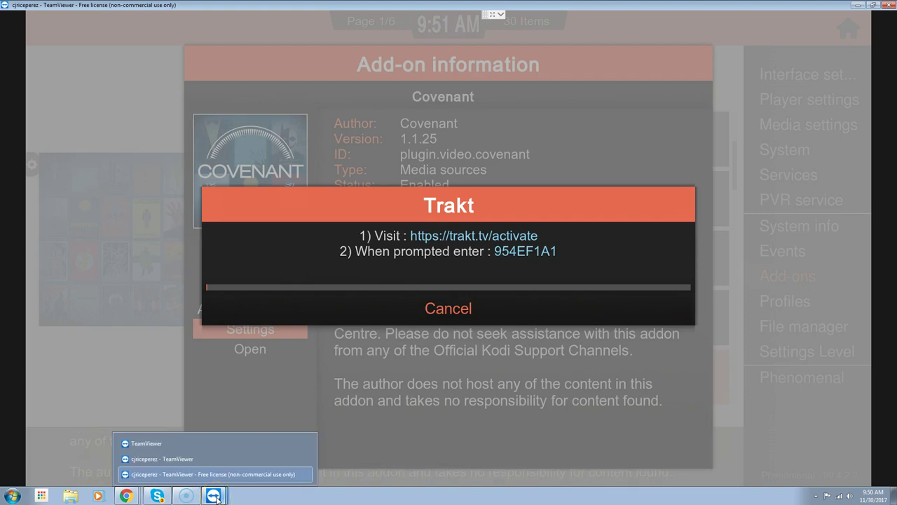
click(214, 496)
mouse_move(126, 496)
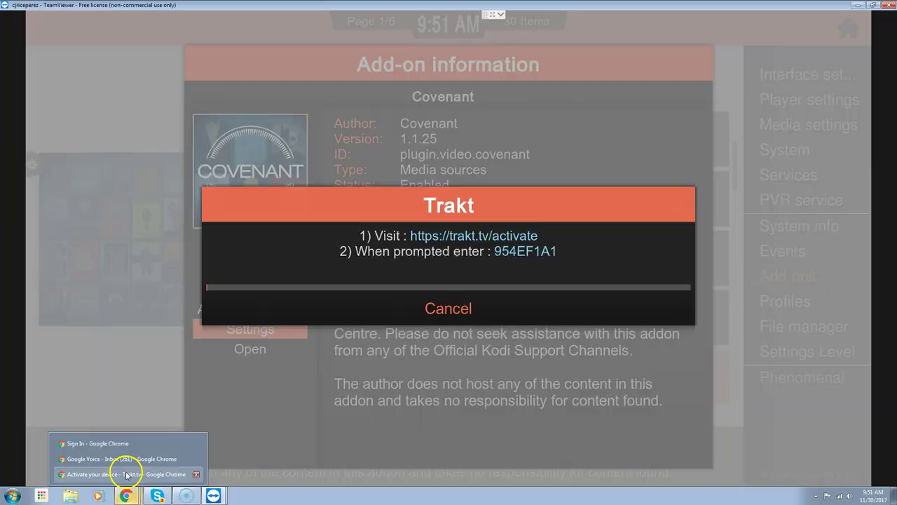
click(127, 475)
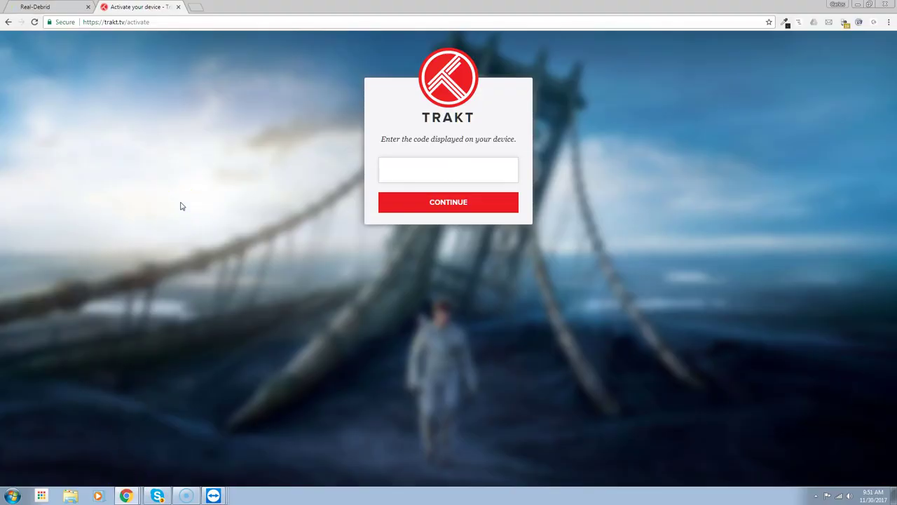
text(954)
text(EF1A)
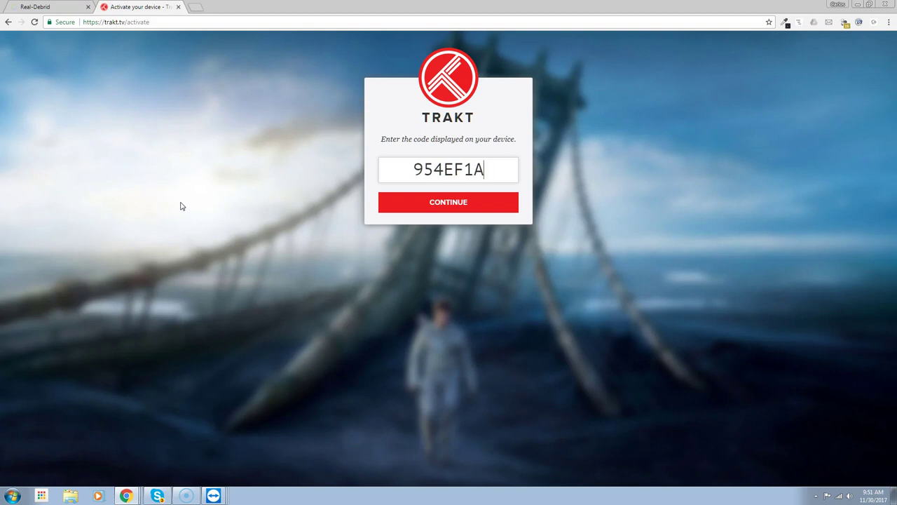
text(1)
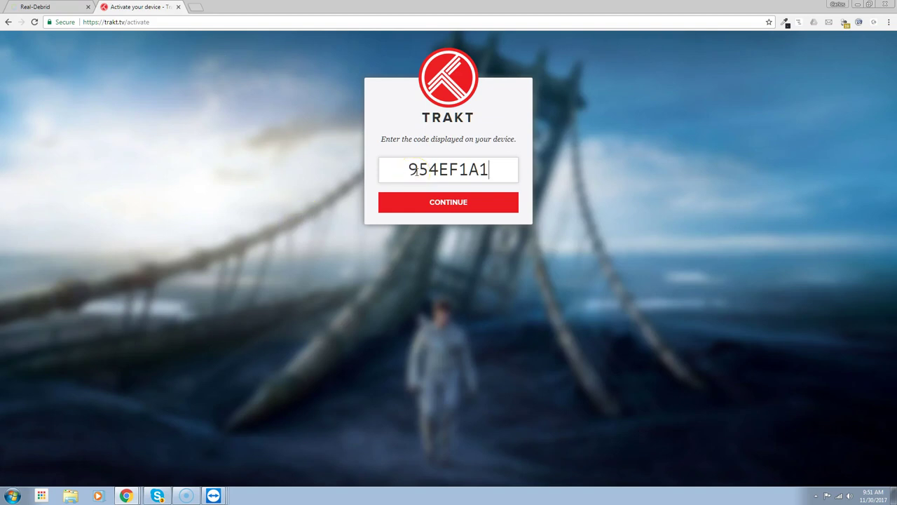
click(452, 208)
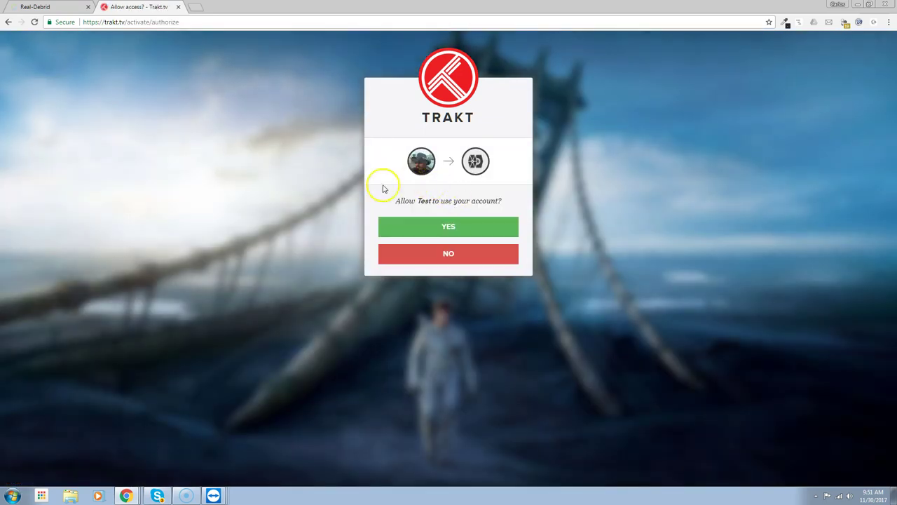
click(457, 229)
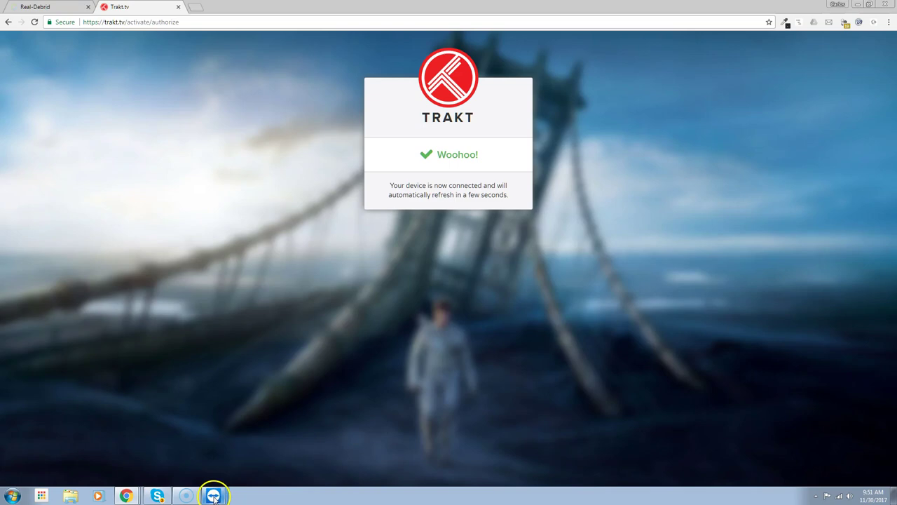
mouse_move(214, 496)
click(211, 474)
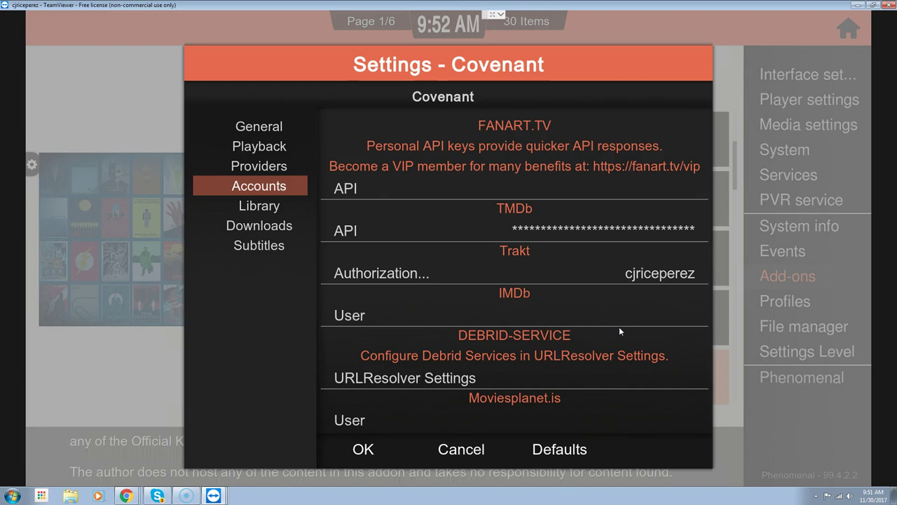
Save Covenant's settings and back out of the add-on screens
key(Escape)
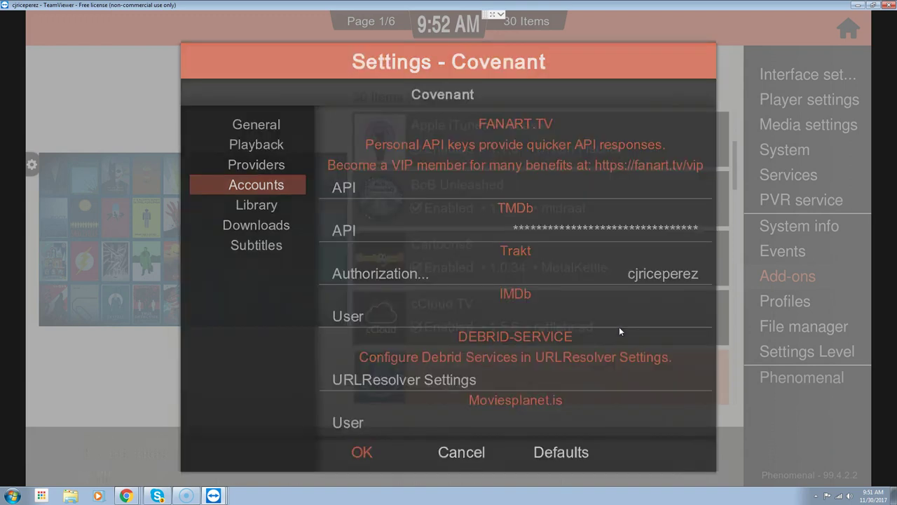
key(Escape)
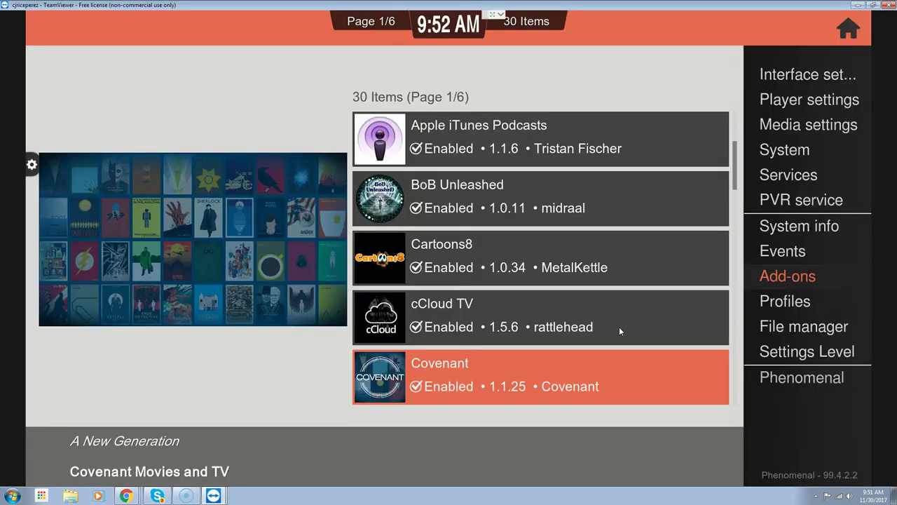
key(BackSpace)
key(BackSpace)
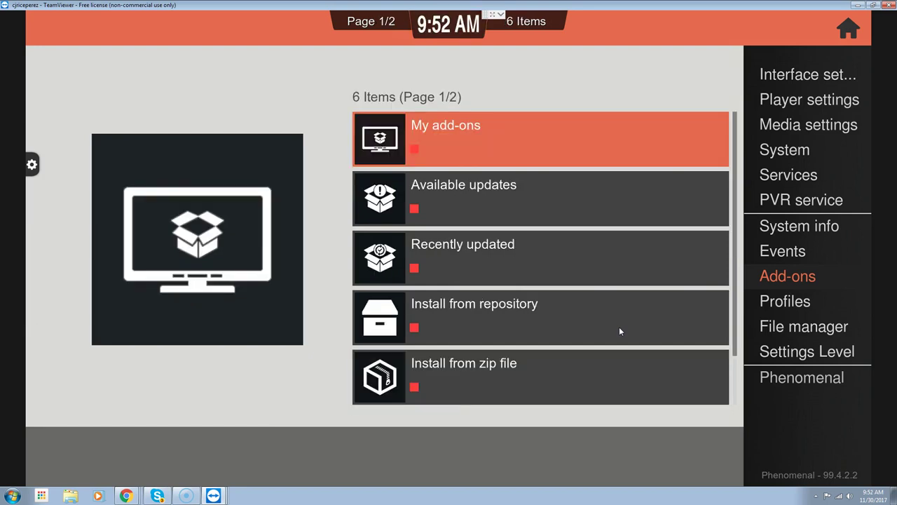
key(BackSpace)
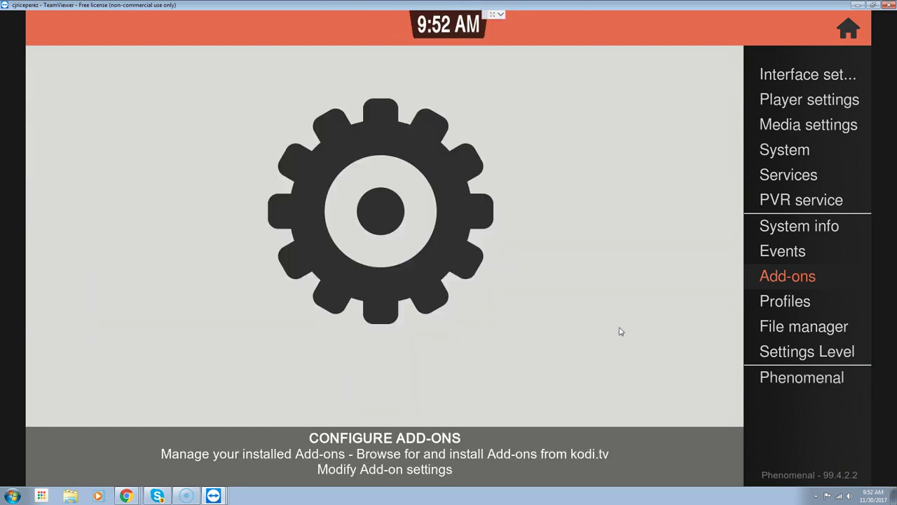
Open Interface settings at the Phenomenal skin page and focus Configure skin
key(Up)
key(Up)
key(Up)
key(Up)
key(Up)
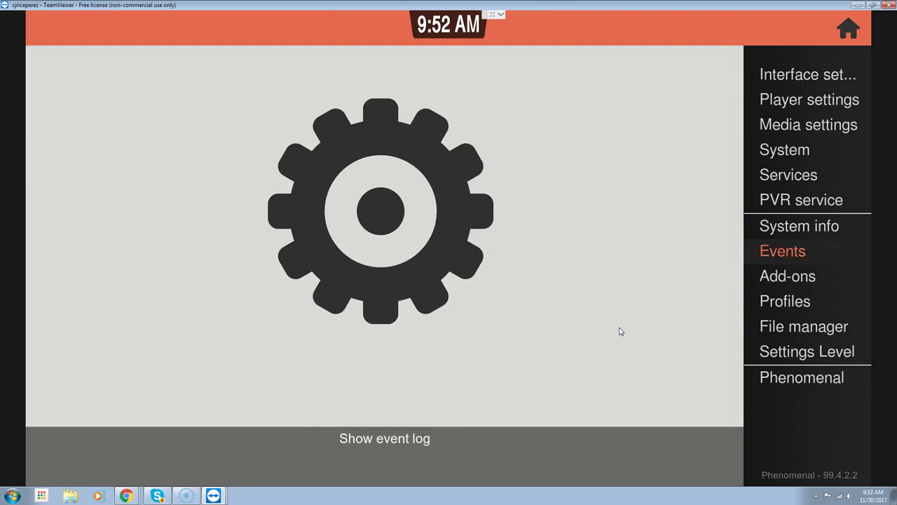
key(Up)
key(Up)
key(Up)
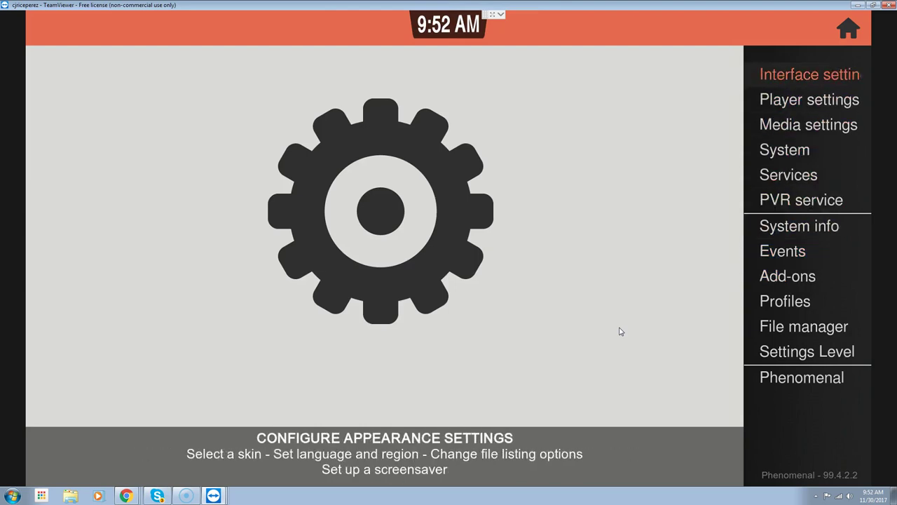
key(Return)
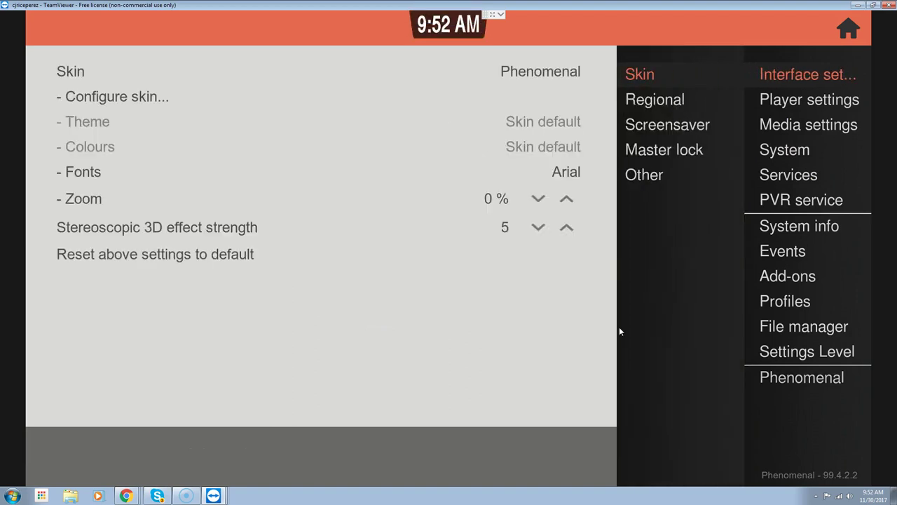
key(Left)
key(Down)
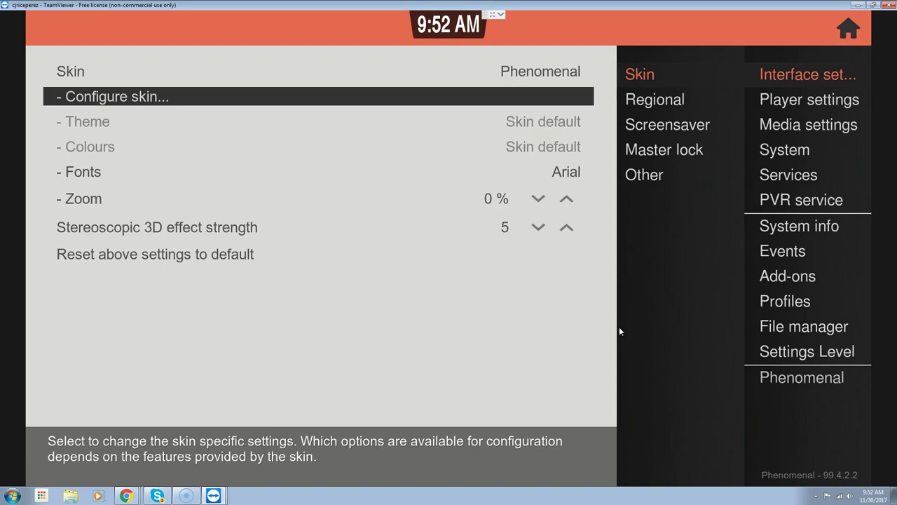
In the Phenomenal skin's Home window settings, launch the home screen customiser
key(Return)
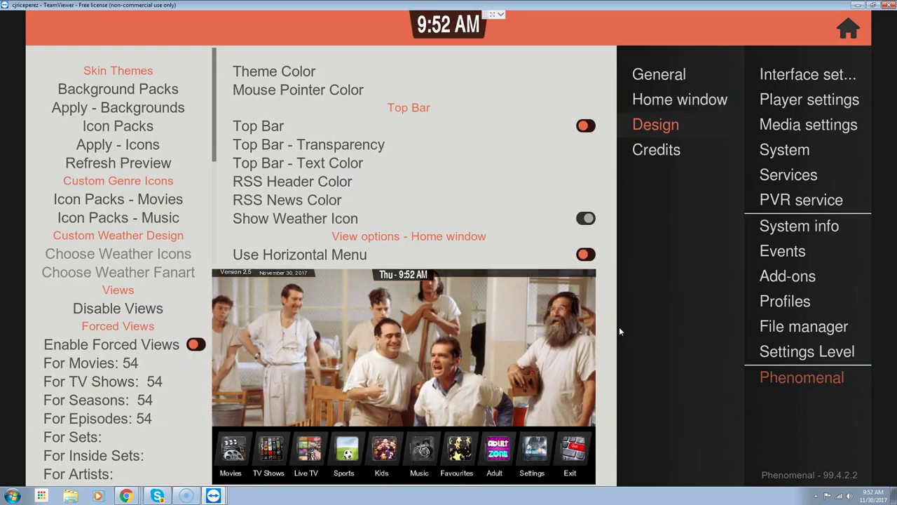
key(Up)
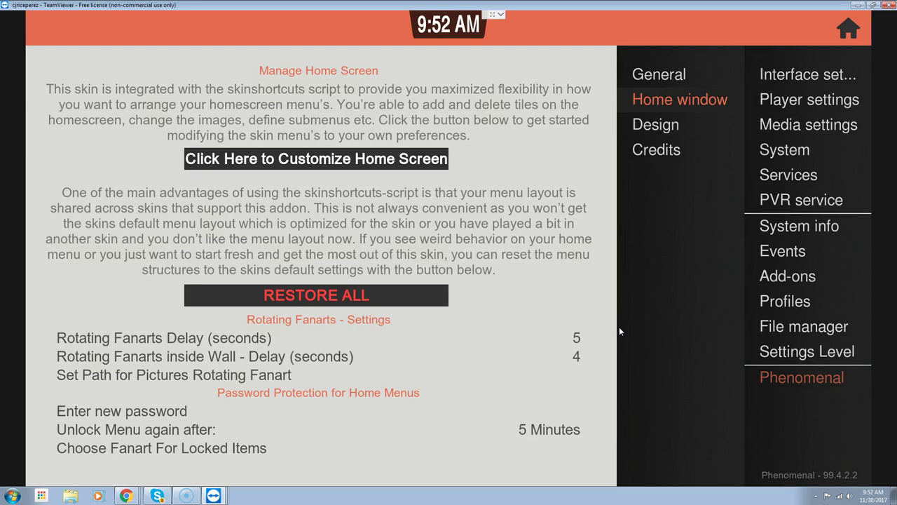
key(Left)
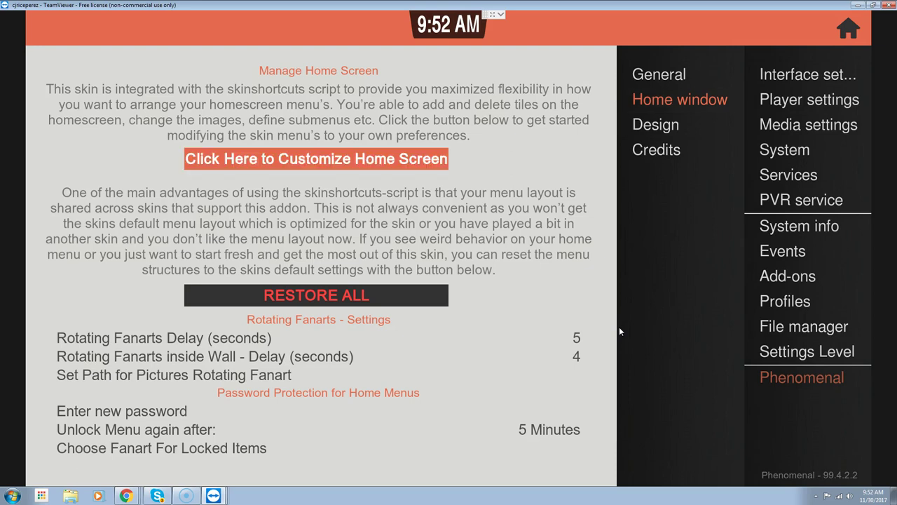
key(Return)
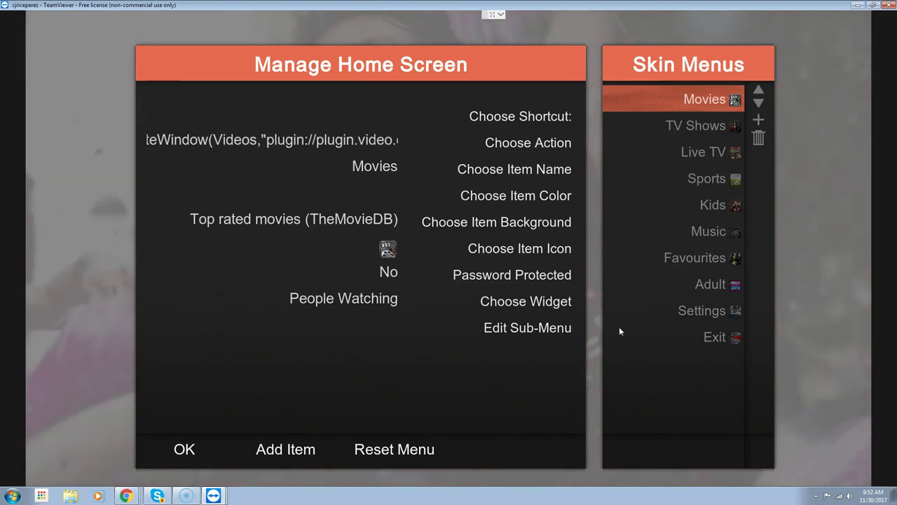
Select the Movies menu item and open its widget list, currently People Watching
key(Down)
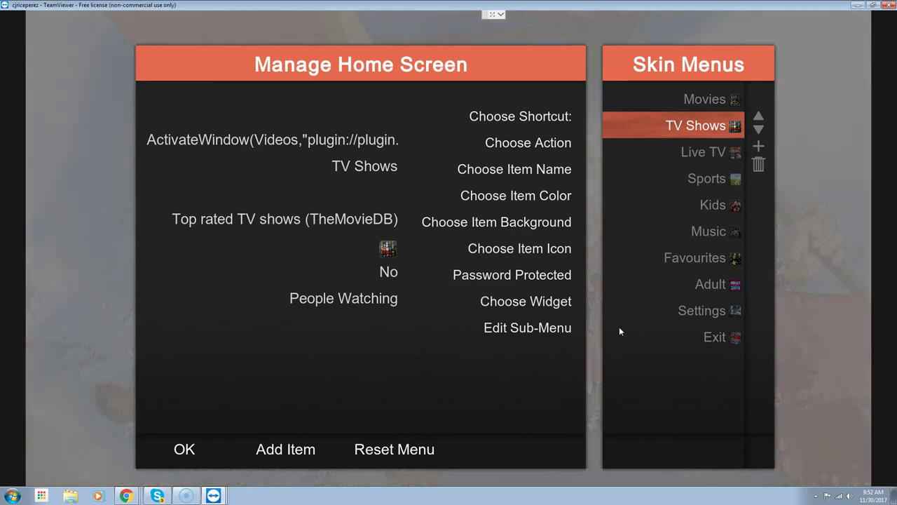
key(Up)
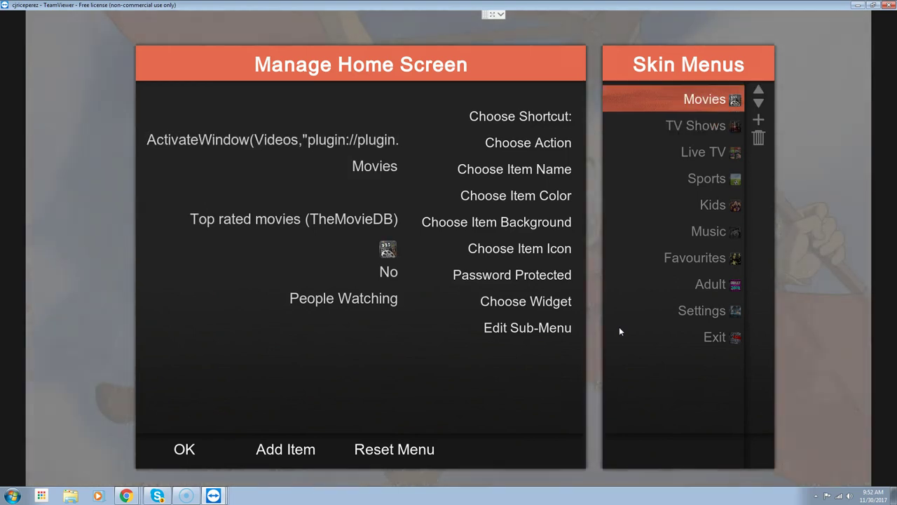
key(Left)
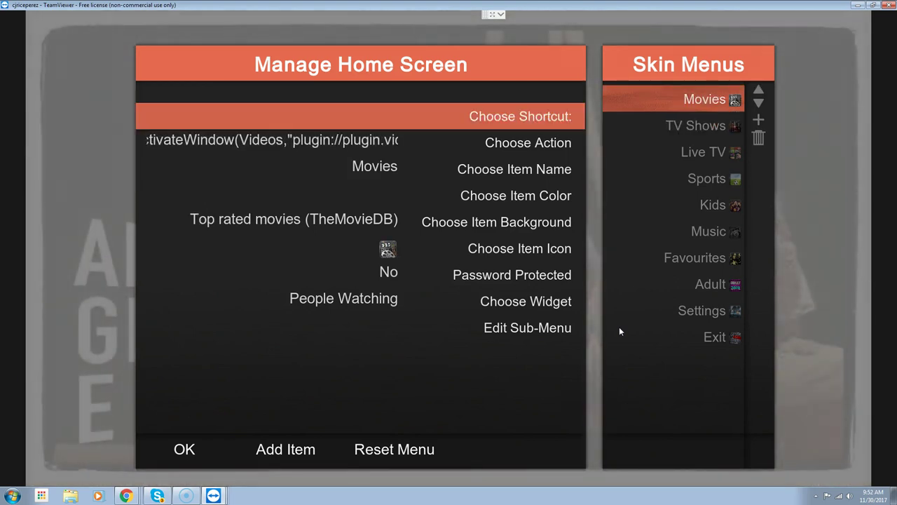
key(Down)
key(Down)
key(Down)
key(Down)
key(Down)
key(Down)
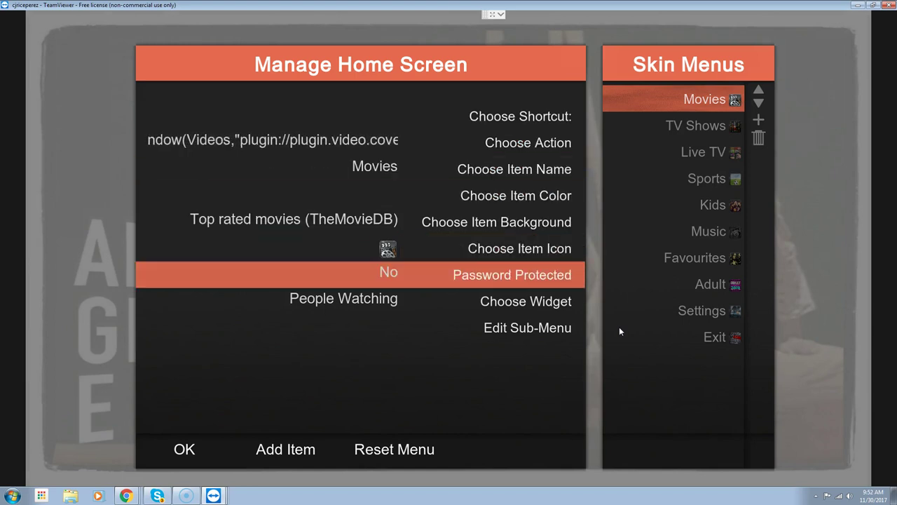
key(Down)
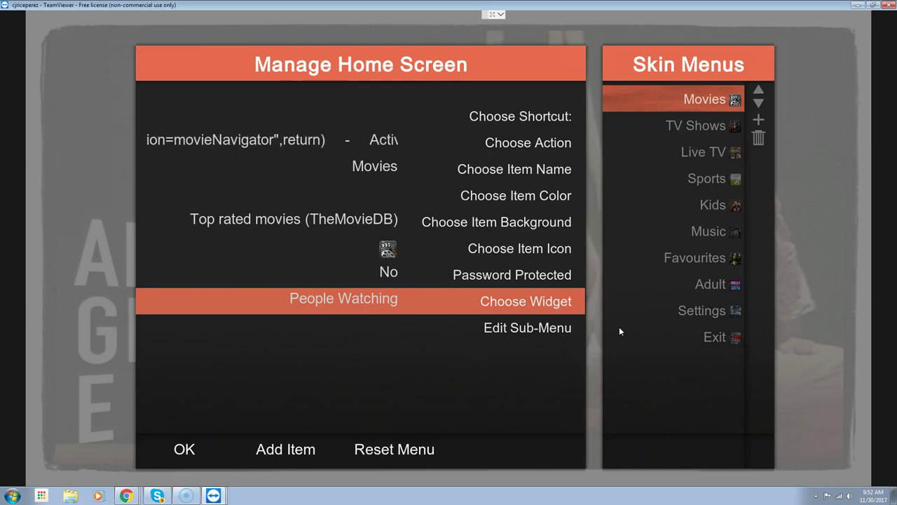
key(Return)
key(Down)
key(Down)
key(Down)
key(Down)
key(Down)
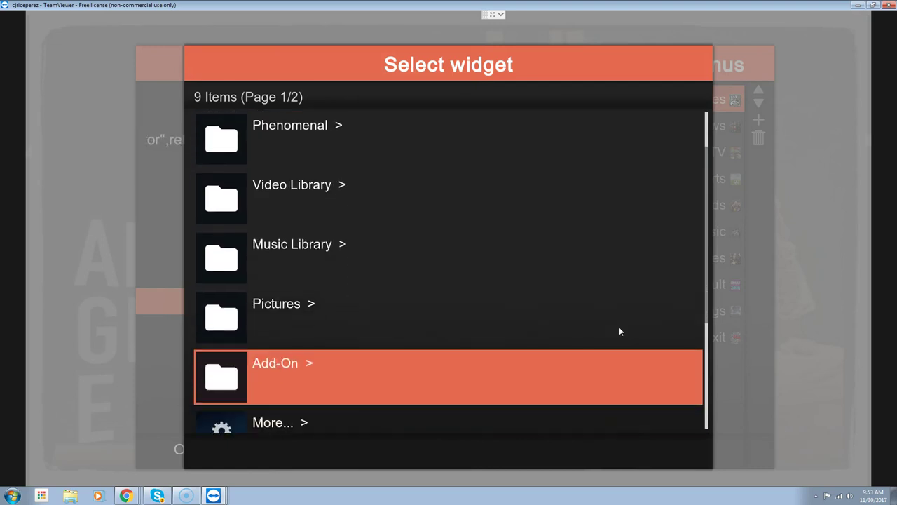
Choose Add-On > Video Add-On as the widget source, listing 31 video add-ons
key(Return)
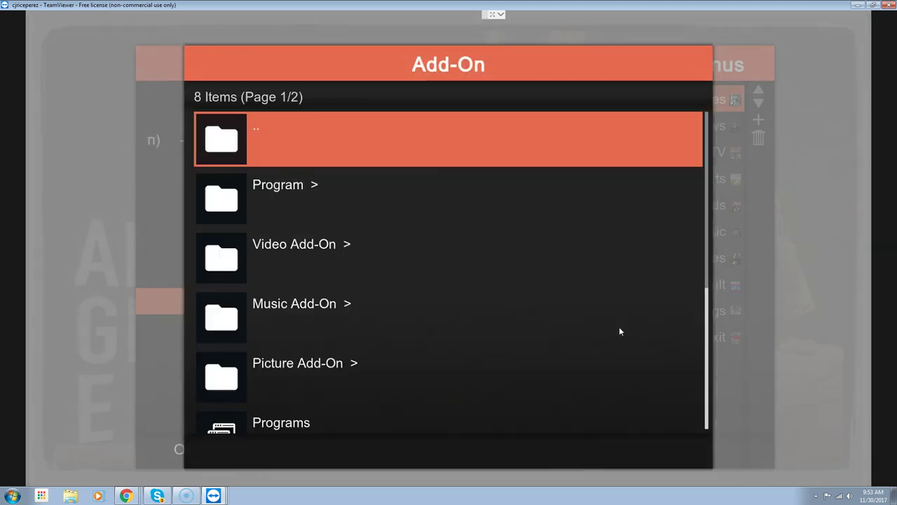
key(Down)
key(Down)
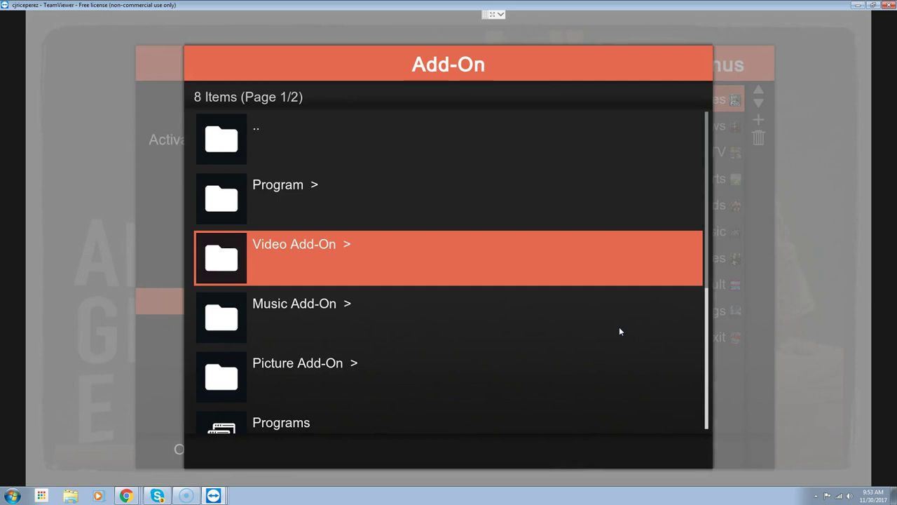
key(Return)
key(Down)
key(Down)
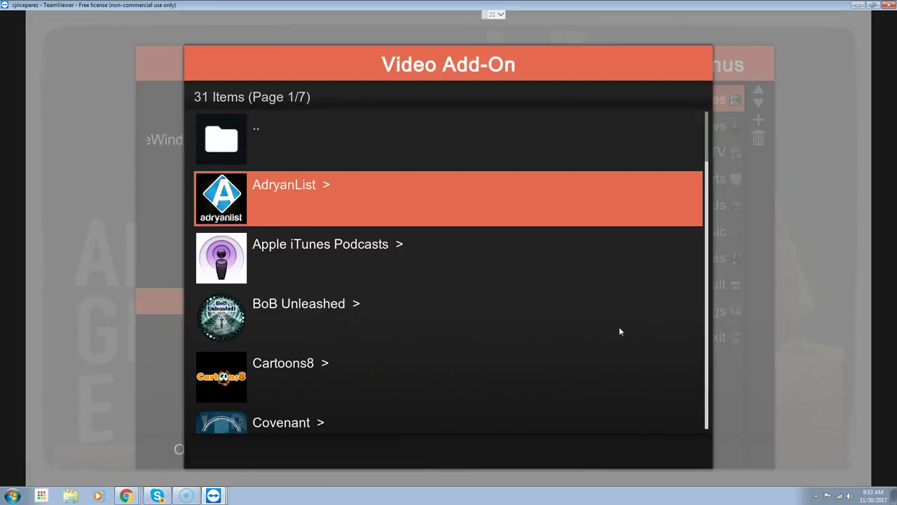